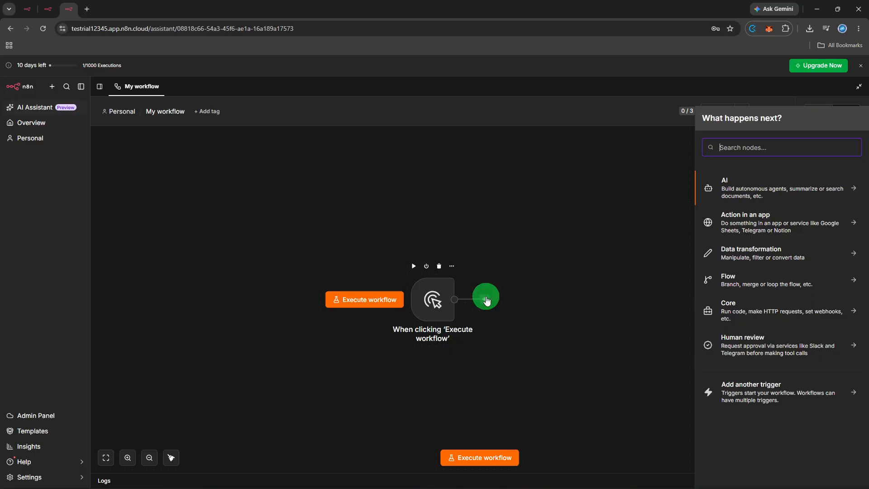
Step: Add a Microsoft OneDrive "Copy a file" node after the trigger and connect it with the already signed-in Microsoft account
type("onedrive")
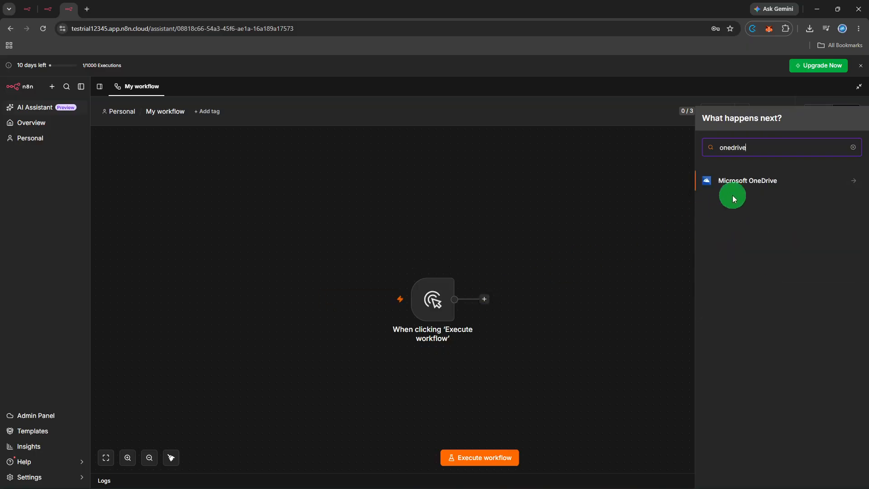
left_click(748, 182)
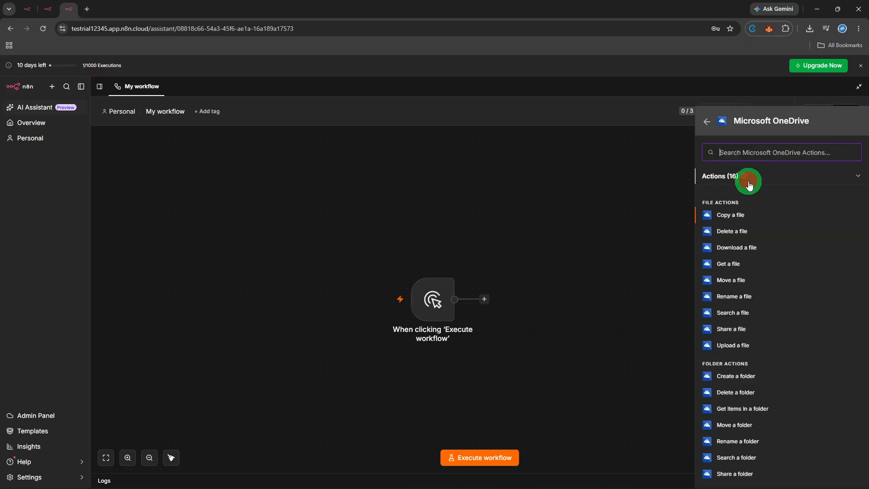
left_click(738, 219)
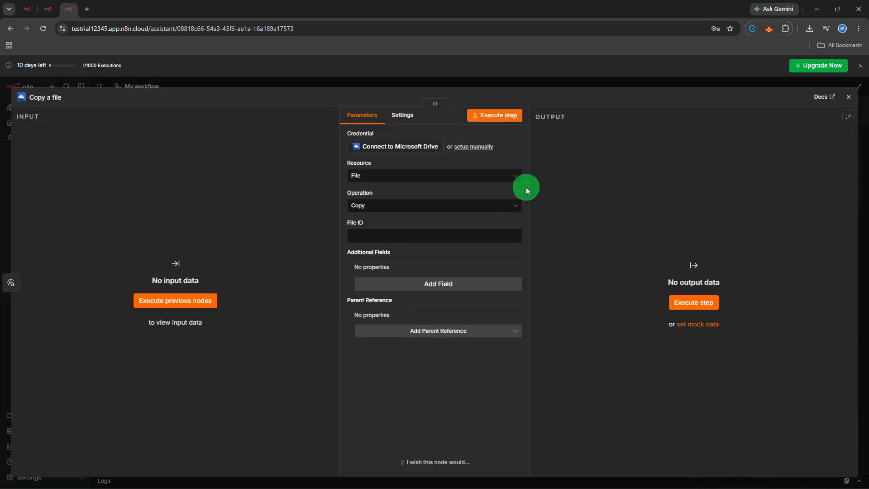
left_click(426, 148)
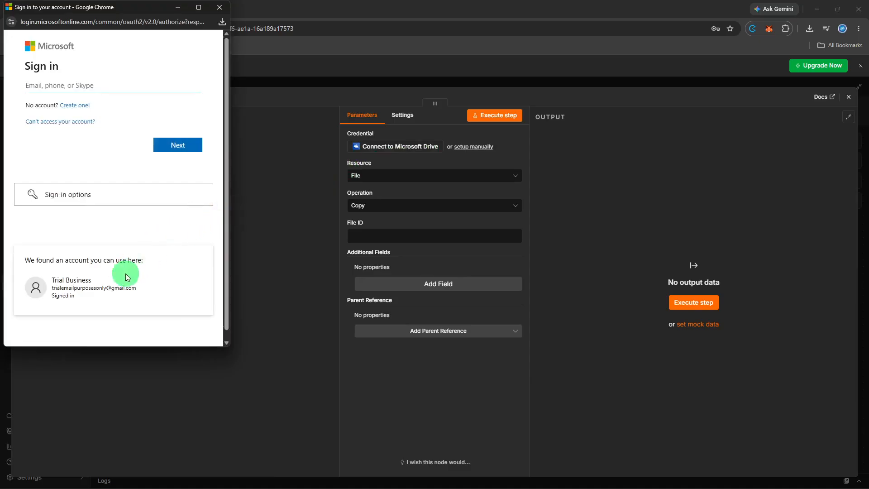
left_click(115, 289)
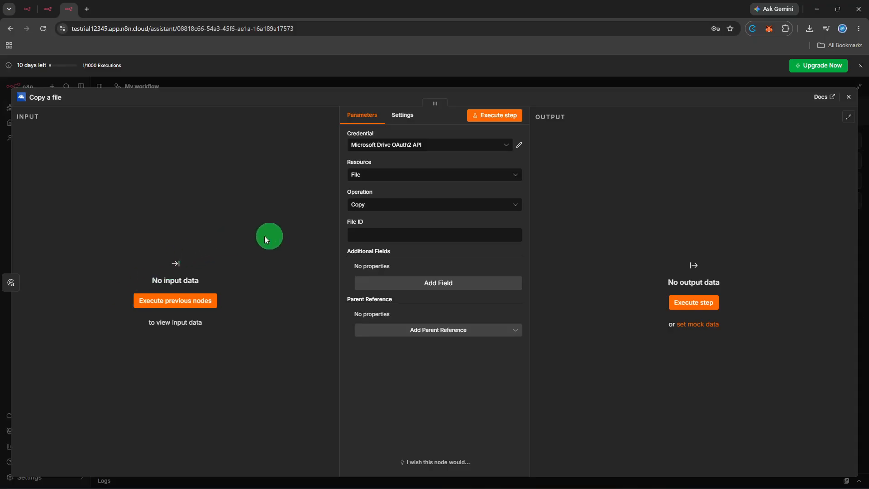
Step: Configure the OneDrive node with File as the resource and Upload as the operation
left_click(391, 176)
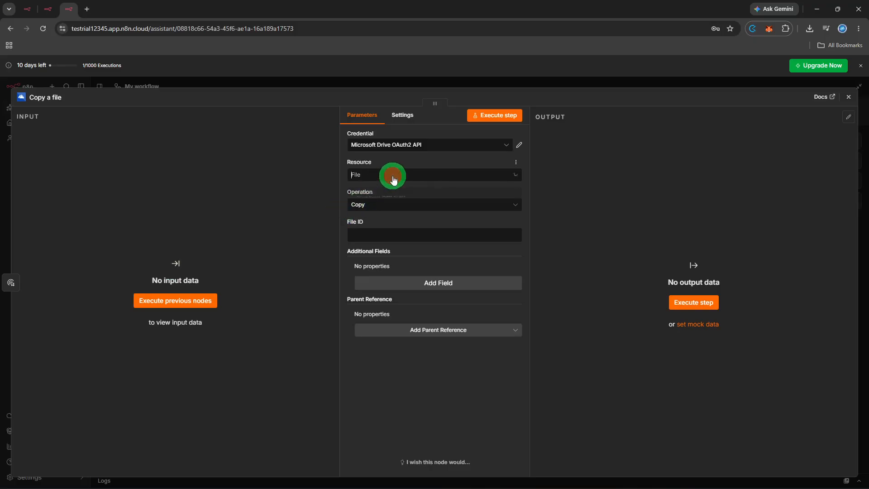
left_click(386, 199)
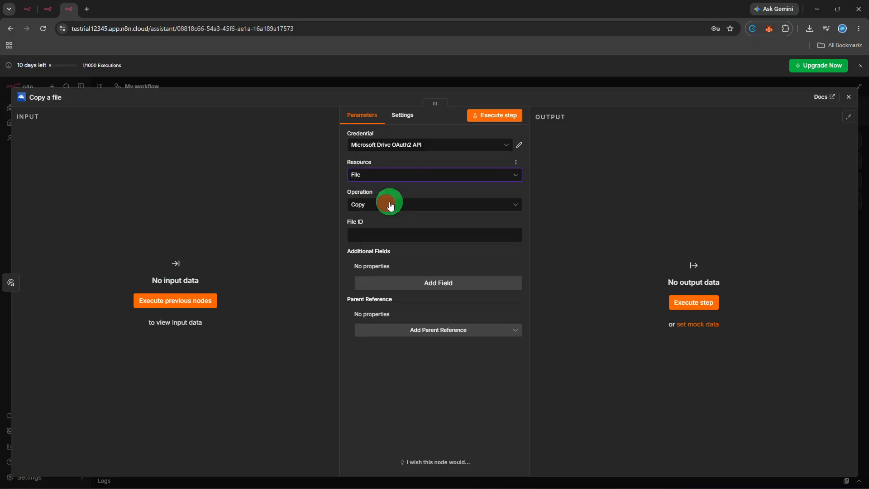
left_click(389, 203)
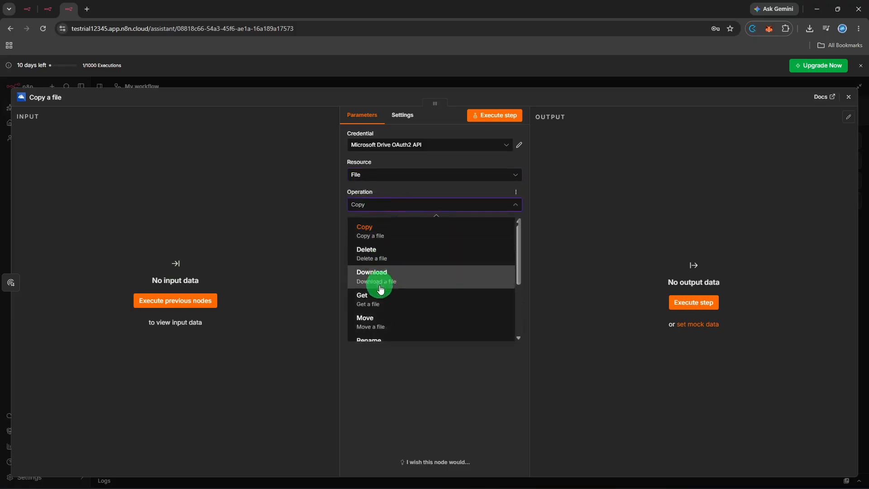
scroll(379, 296, "down", 4)
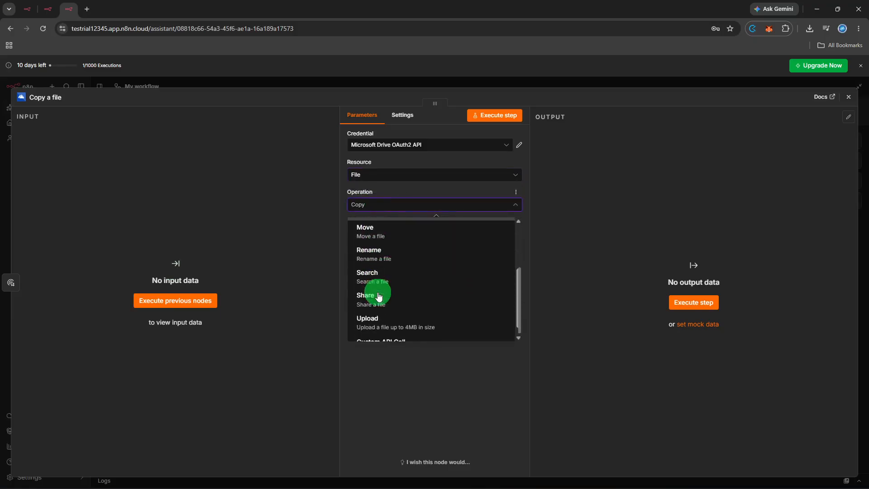
left_click(380, 321)
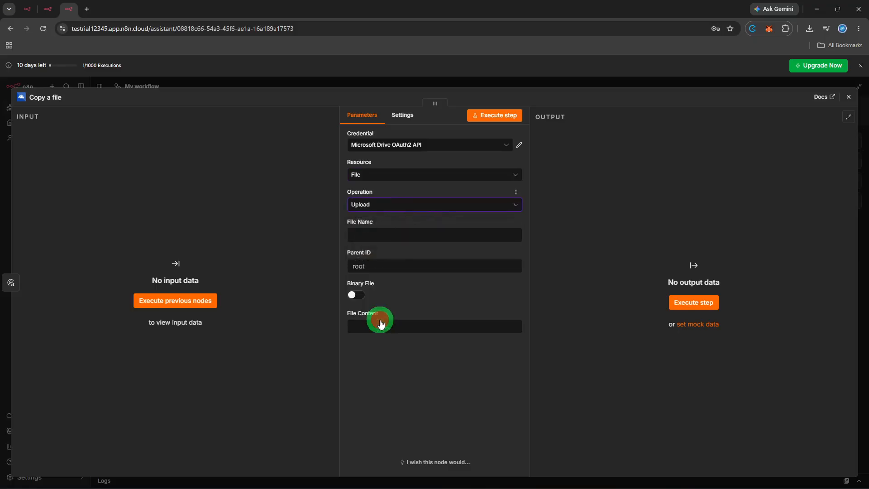
Step: Enter Document as both the file name and the file content of the upload, and execute the step
left_click(433, 235)
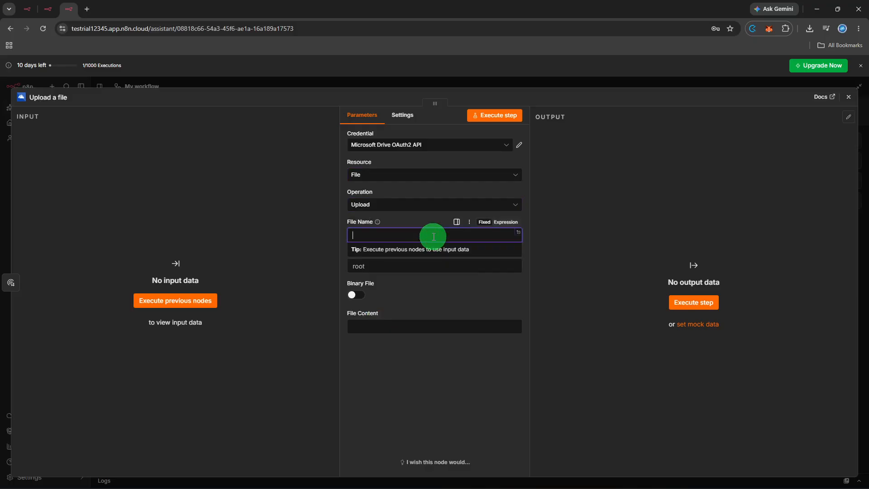
type("Document")
left_click(422, 289)
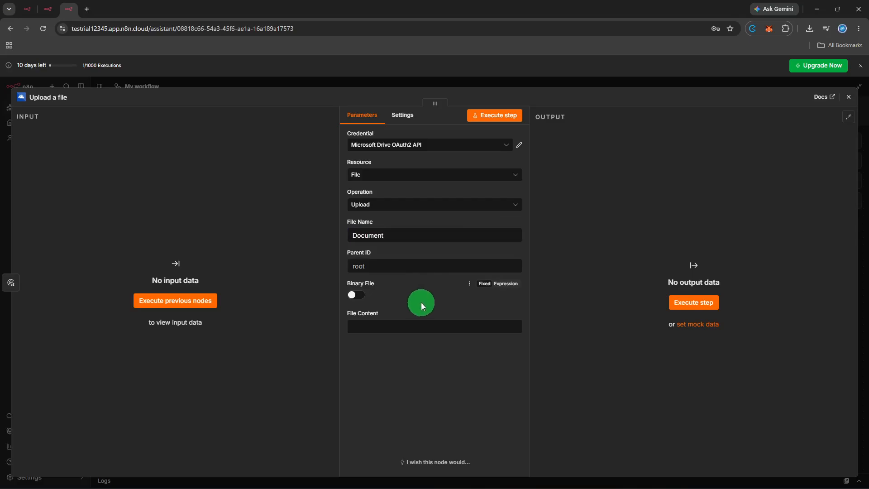
left_click(417, 322)
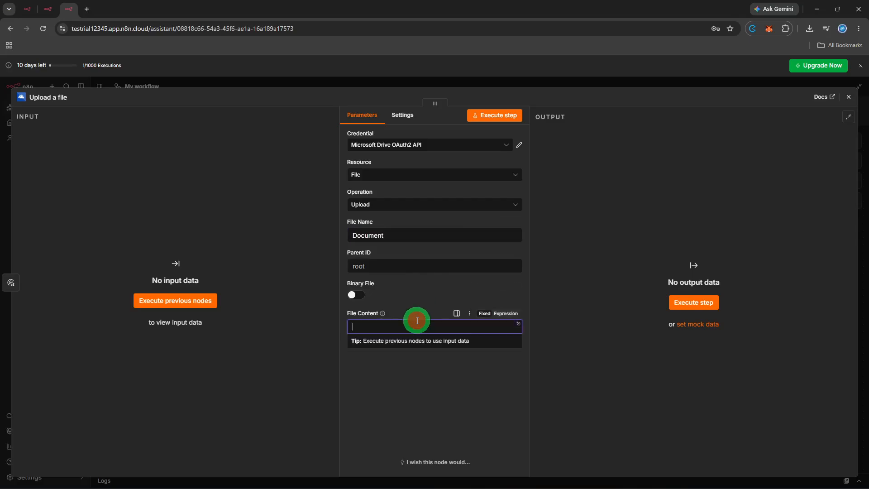
type("Document")
left_click(462, 292)
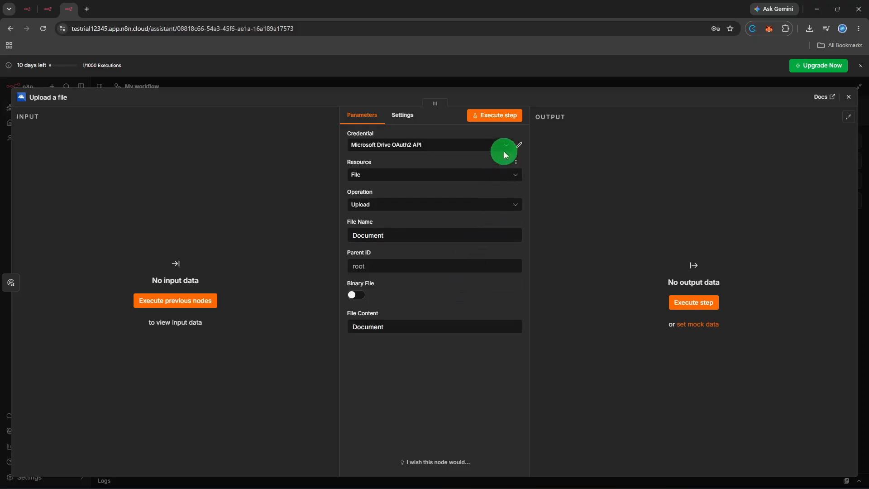
left_click(503, 124)
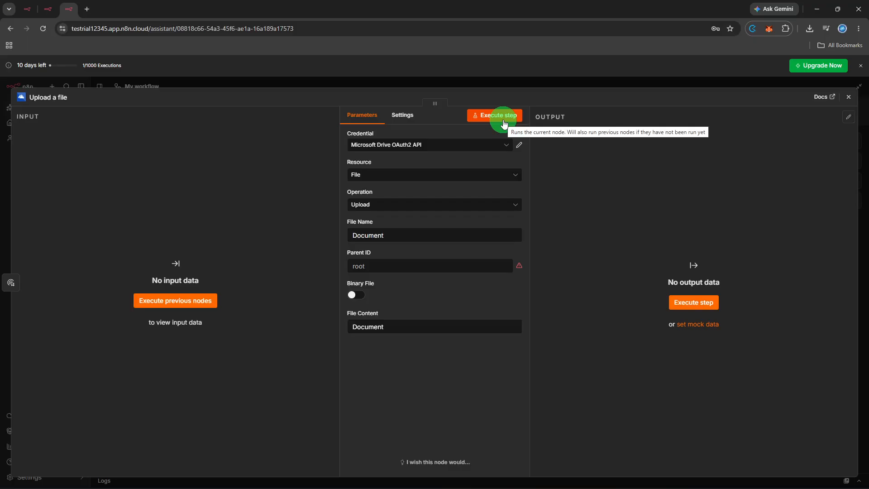
left_click(503, 122)
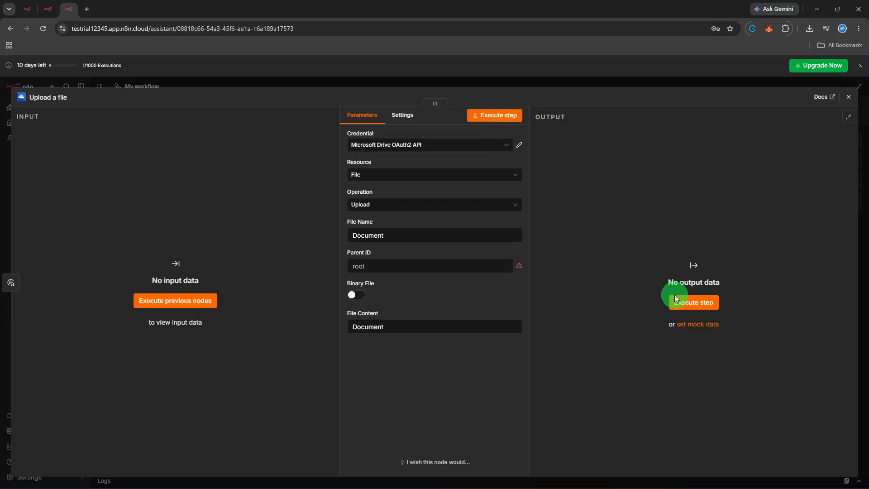
Step: Save the default two-item mock data as the upload node's output and close the node
left_click(691, 323)
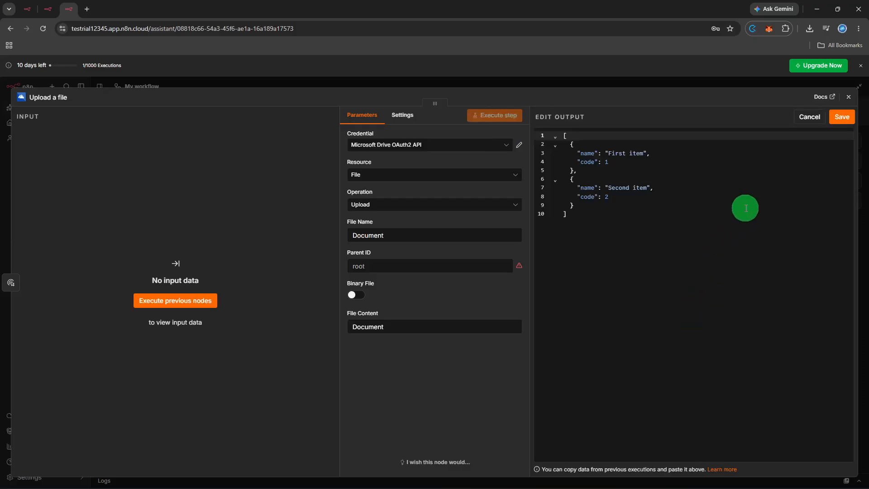
left_click(842, 118)
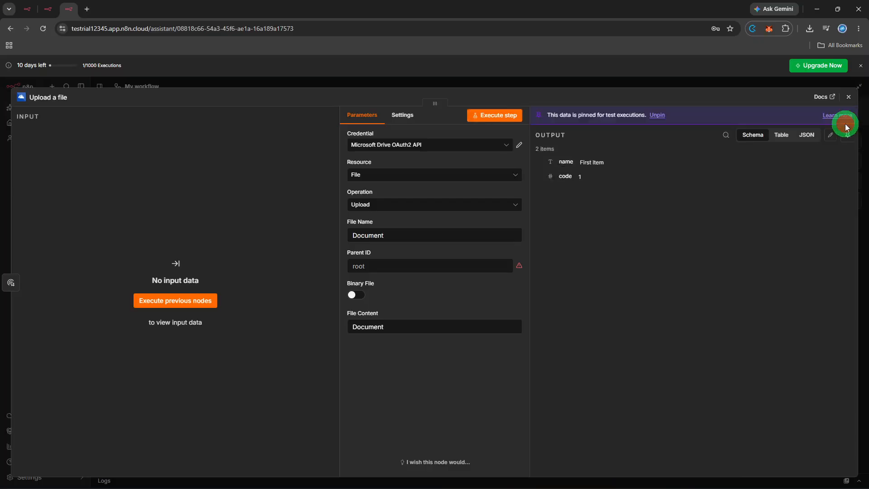
left_click(849, 99)
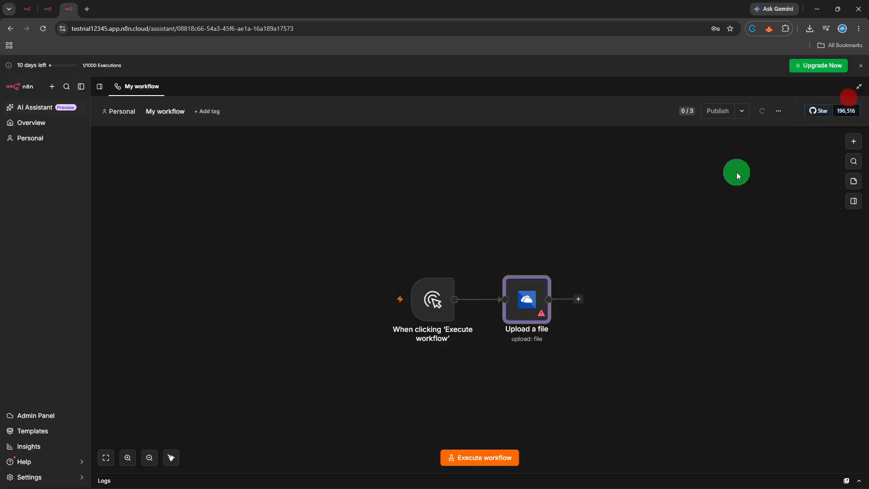
Step: Reopen the OneDrive node and change its operation to Rename, keeping File as the resource
right_click(518, 320)
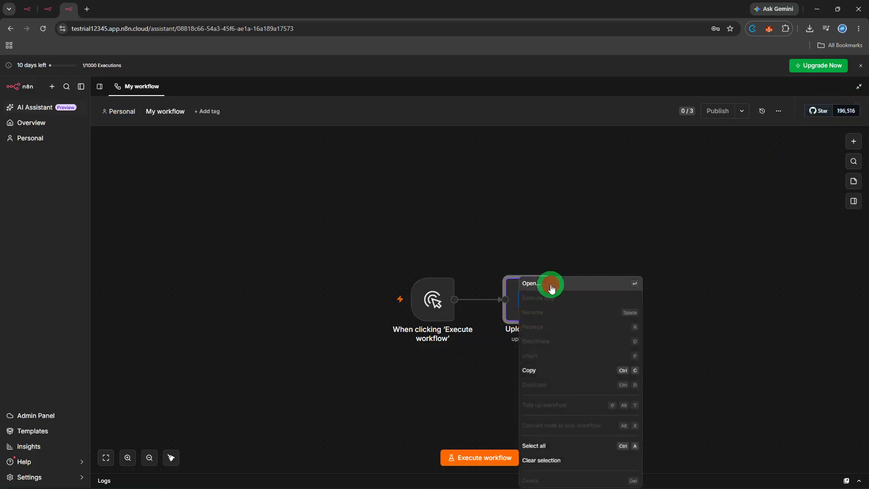
left_click(553, 284)
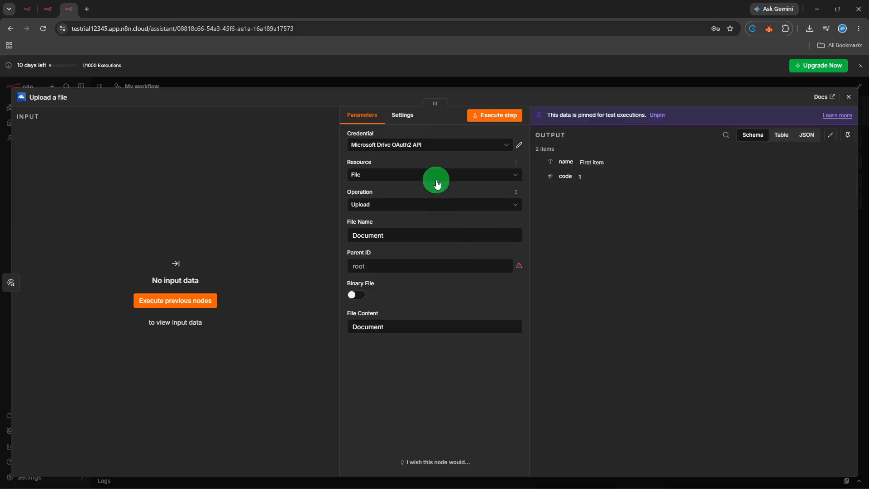
left_click(436, 178)
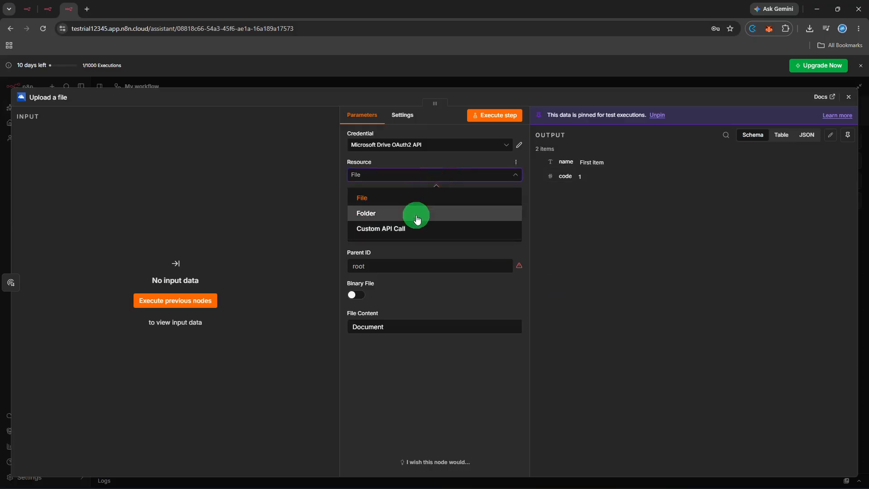
left_click(433, 201)
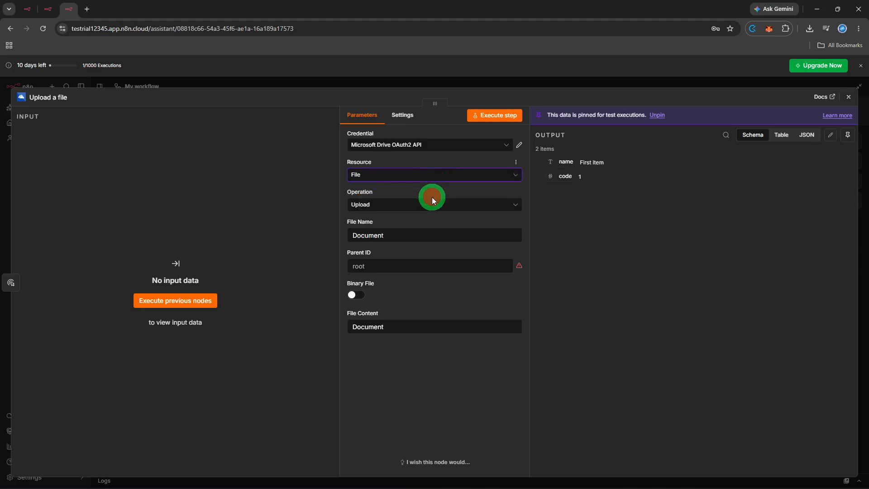
left_click(428, 204)
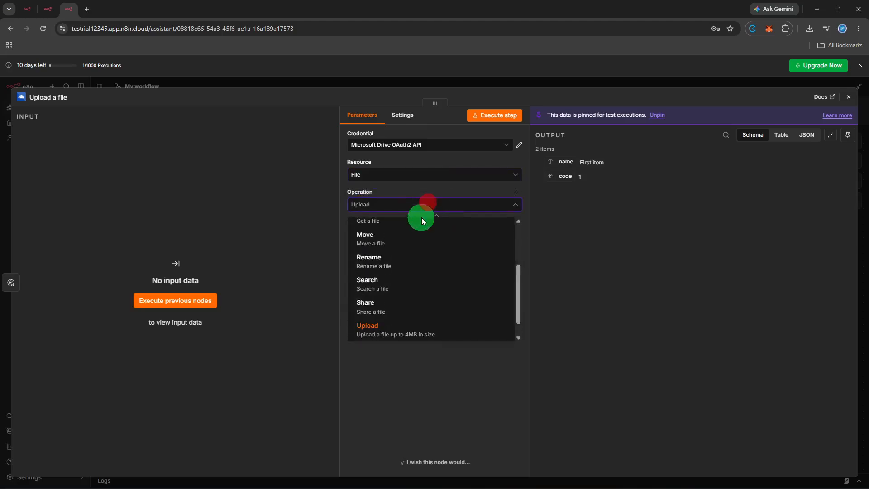
left_click(404, 265)
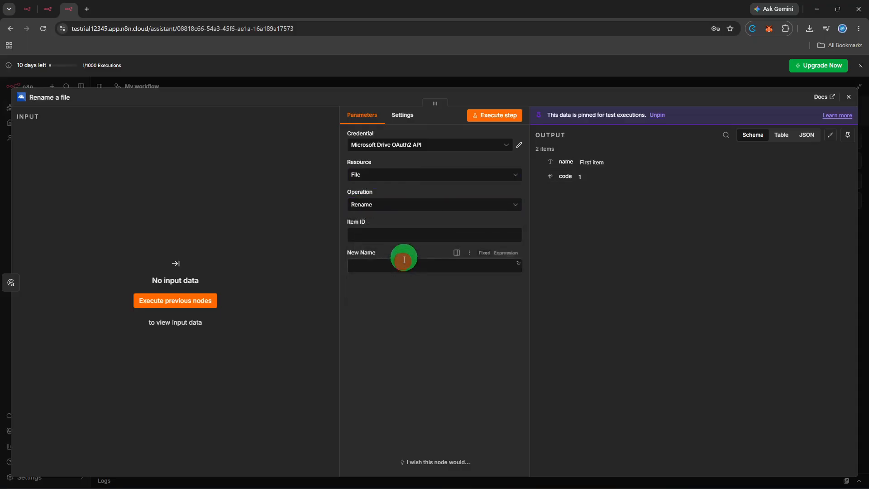
Step: Set the rename operation's item ID to Document and the new name to New Document
left_click(418, 233)
left_click(419, 233)
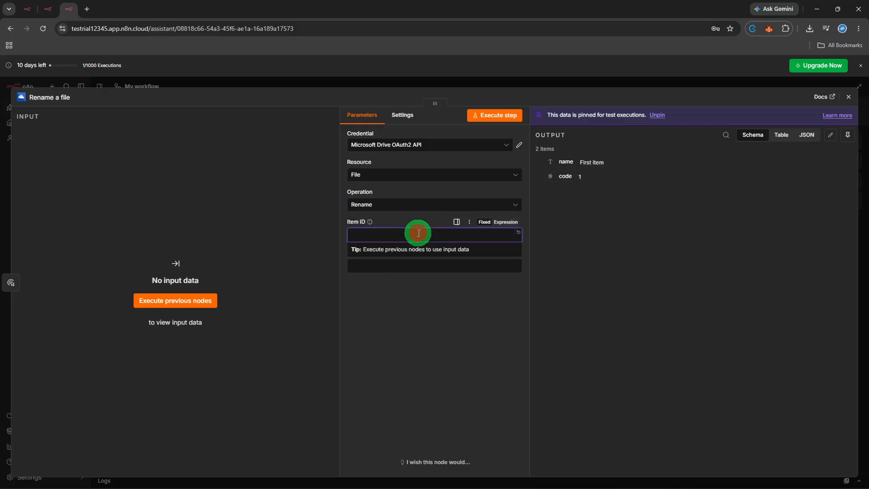
type("Documeny")
key("BackSpace")
type("t")
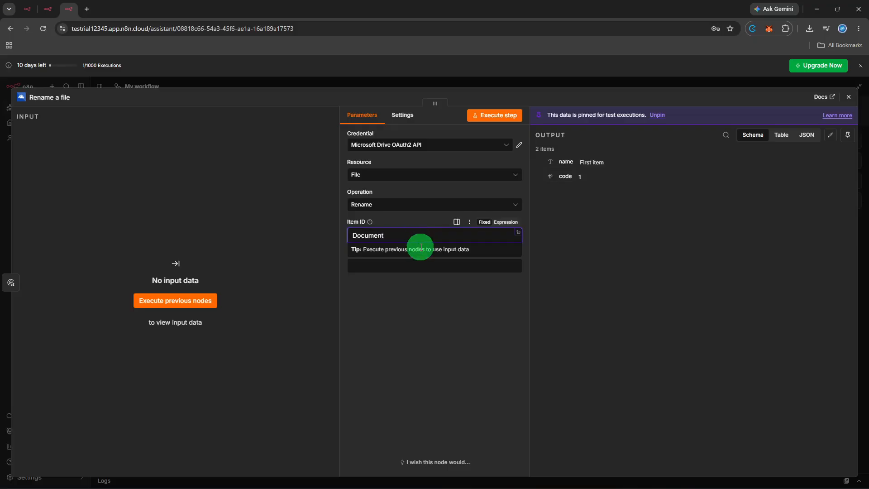
left_click(424, 263)
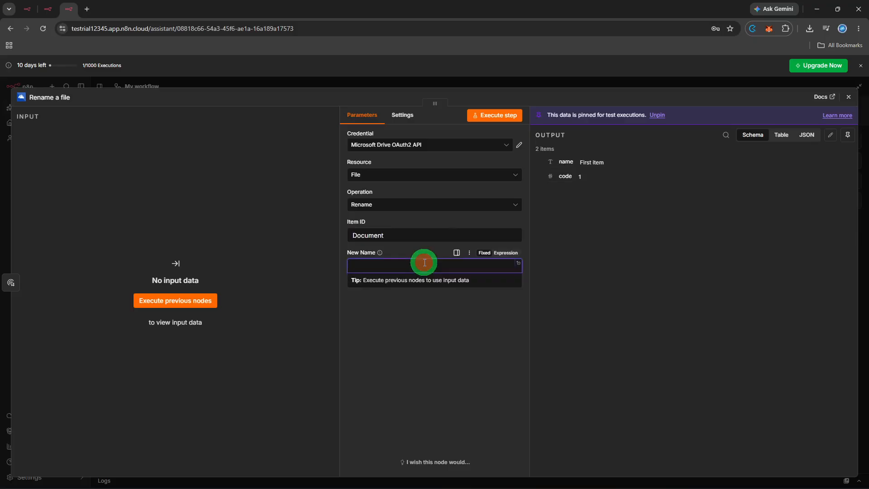
type("New Dp")
key("BackSpace")
type("ocument")
Step: Unpin the mock output and test the rename step, and close the node
left_click(484, 119)
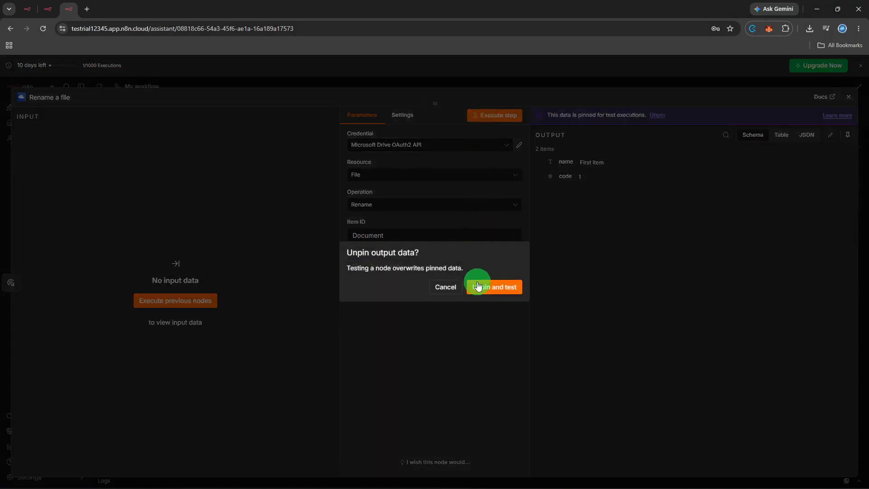
left_click(478, 285)
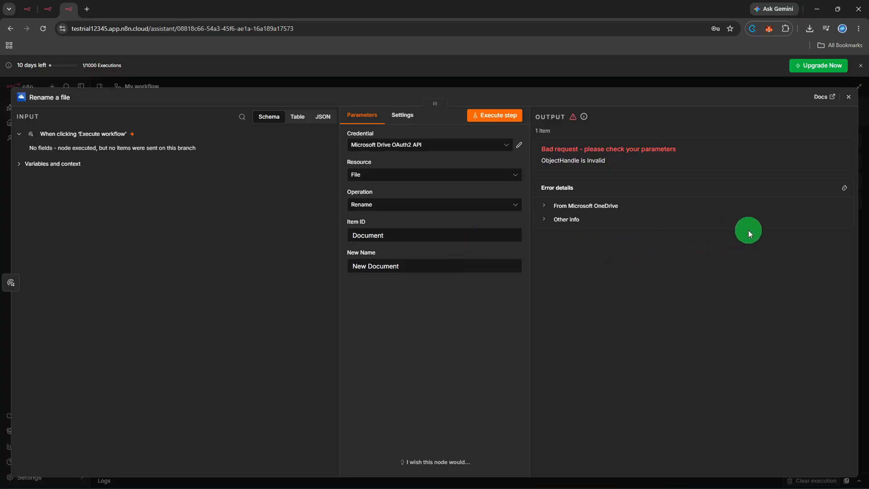
left_click(850, 98)
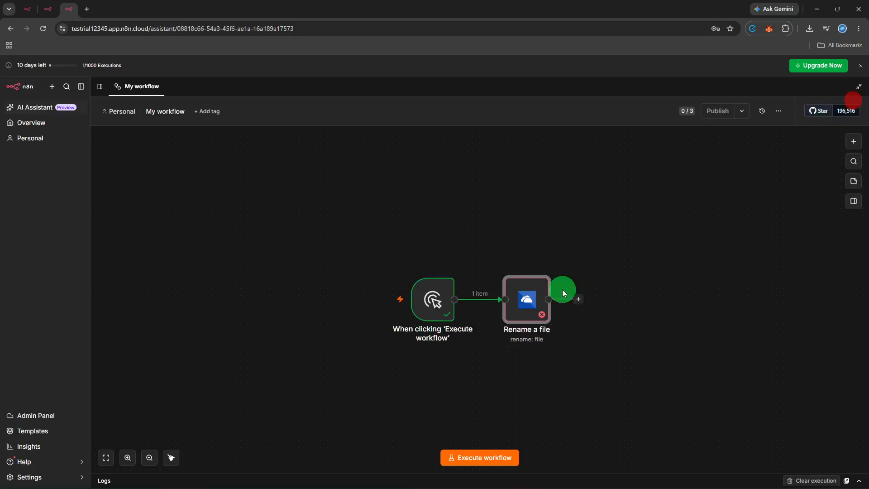
Step: Reopen the OneDrive rename node to edit its parameters
mouse_move(519, 311)
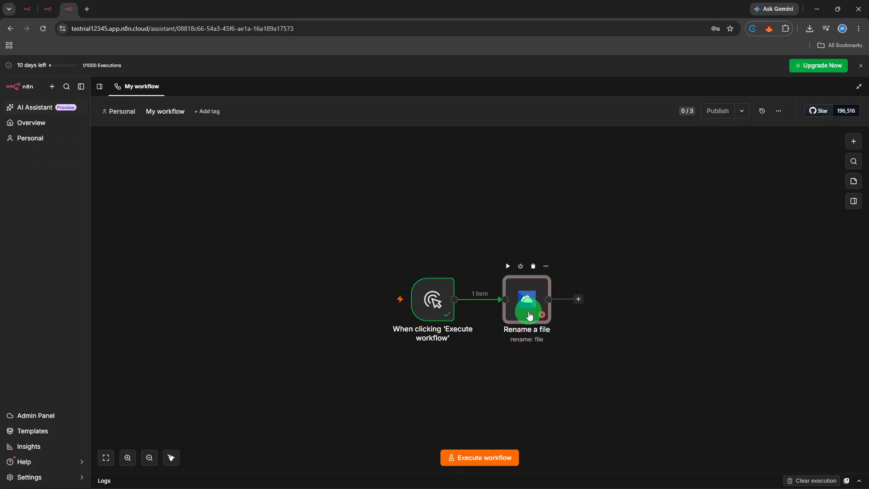
right_click(529, 313)
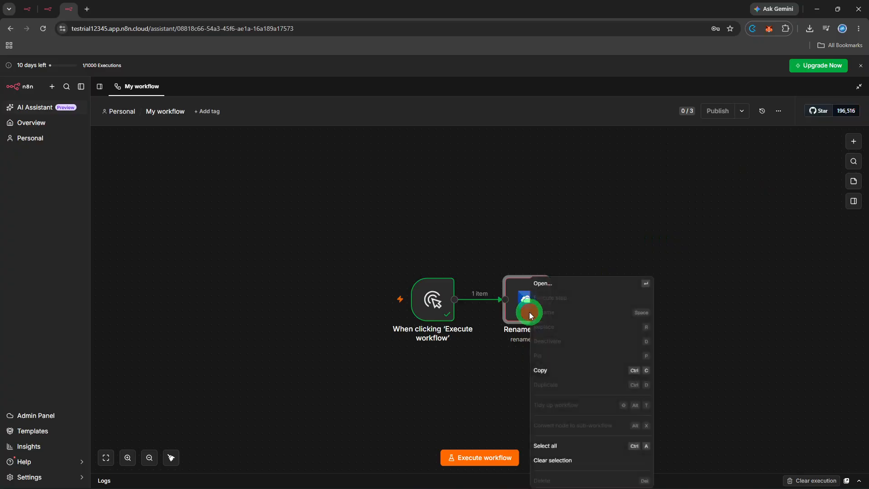
left_click(556, 290)
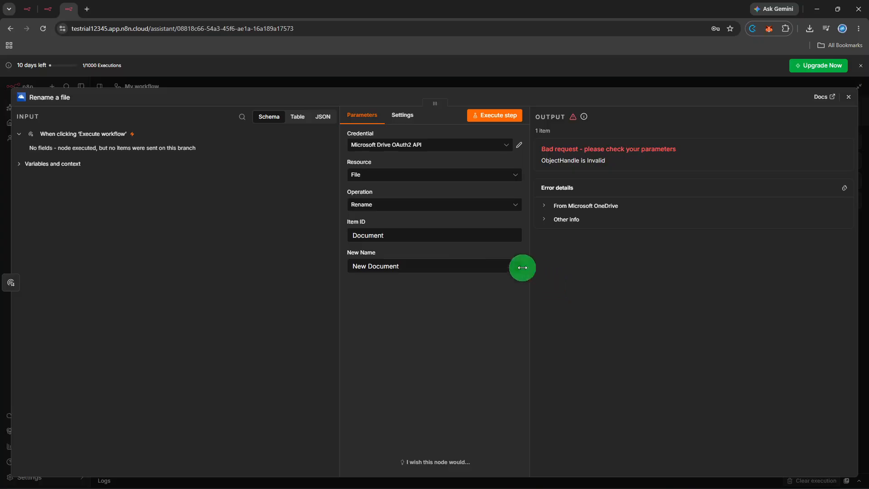
Step: Switch the file operation to Move, Copy and Delete in turn to view the fields each one requires
left_click(473, 208)
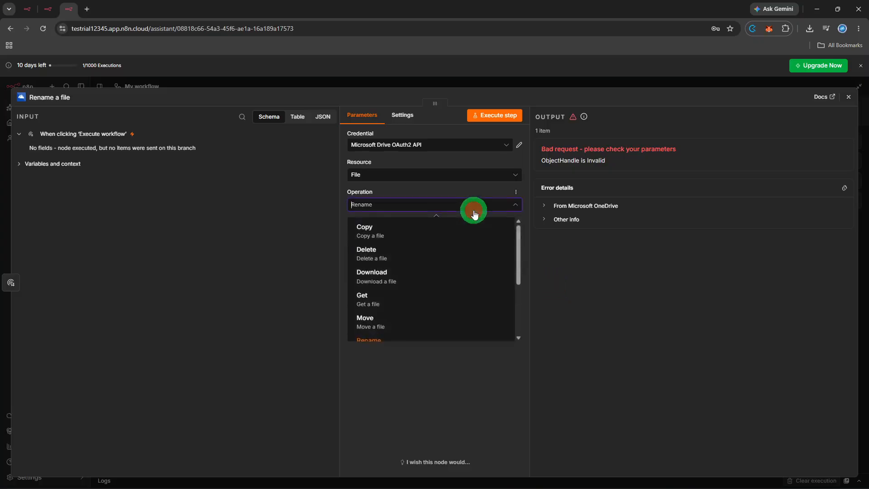
left_click(436, 308)
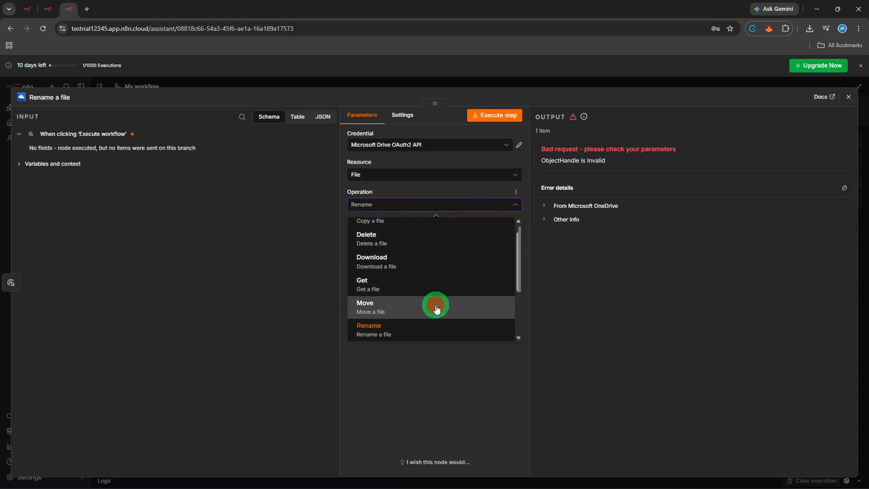
left_click(438, 236)
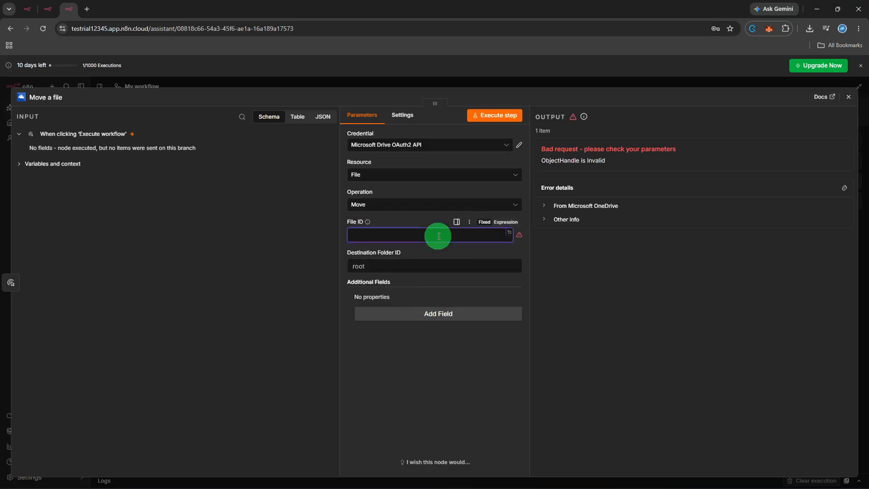
left_click(446, 204)
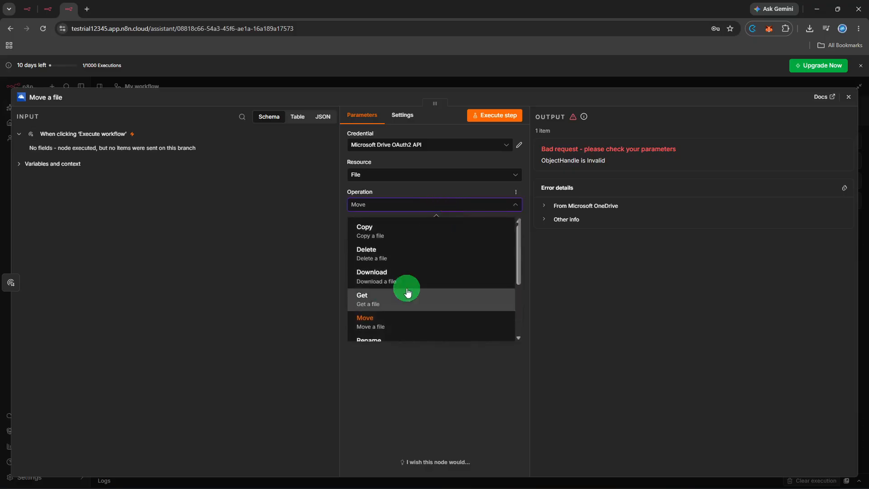
left_click(433, 238)
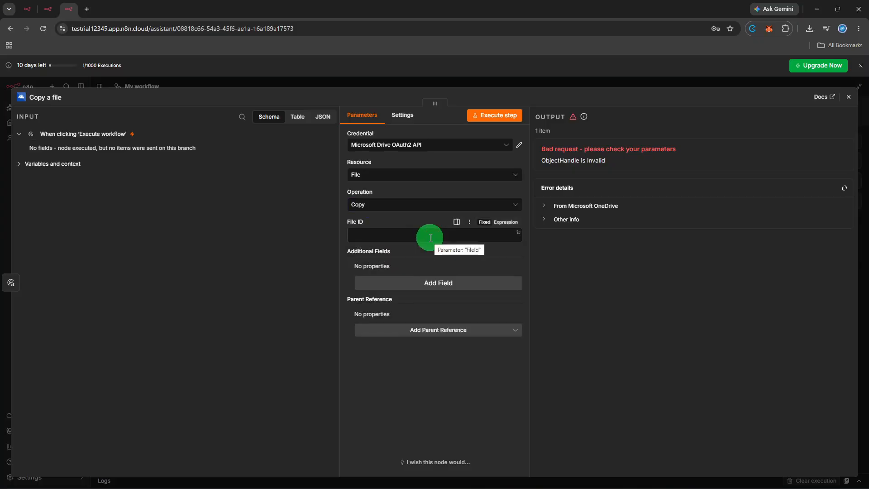
left_click(430, 238)
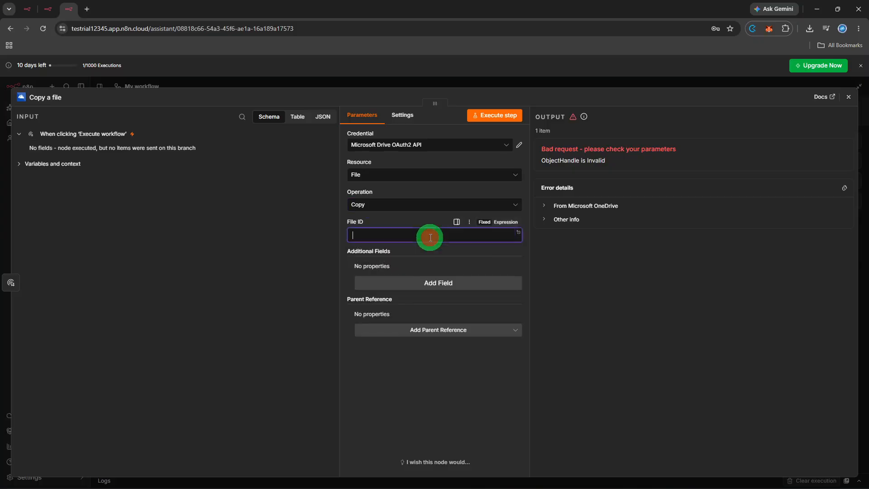
left_click(441, 207)
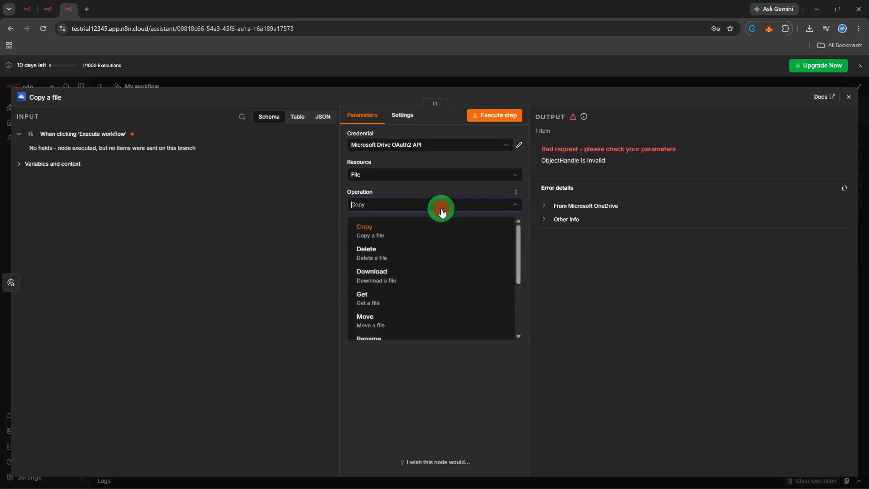
left_click(419, 252)
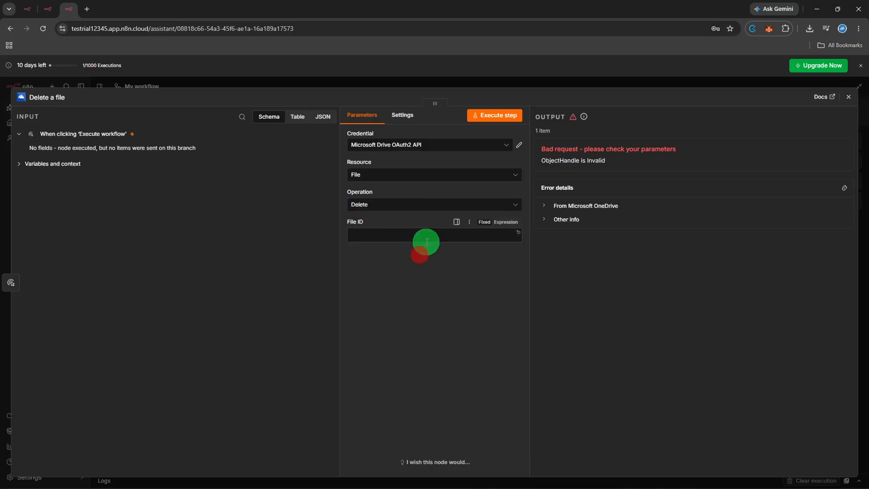
left_click(427, 242)
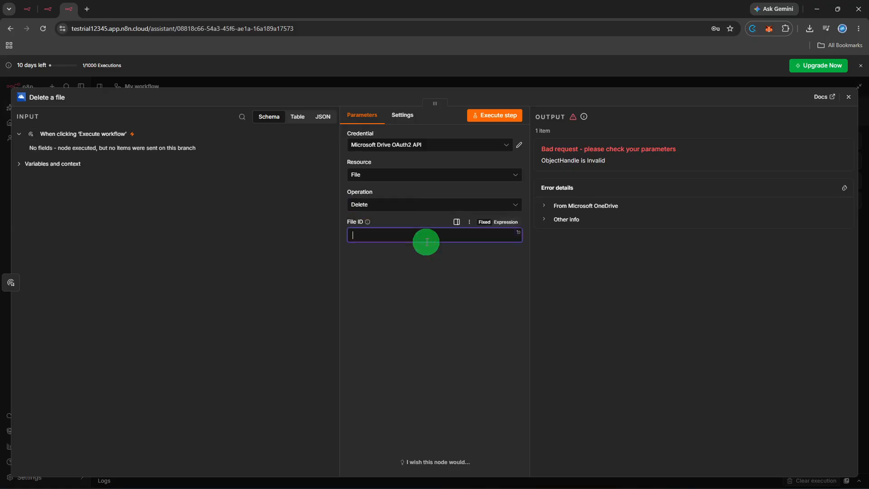
Step: Change the node's operation to Search and set the query to Document
left_click(450, 207)
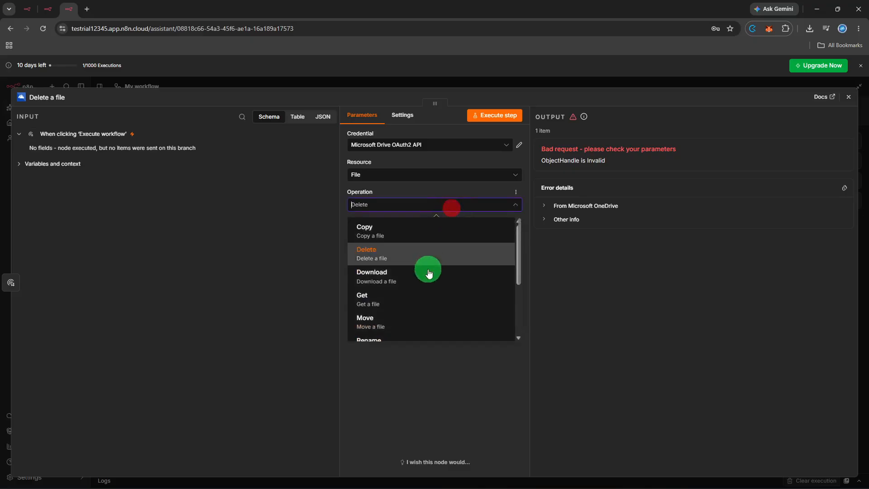
scroll(423, 287, "down", 2)
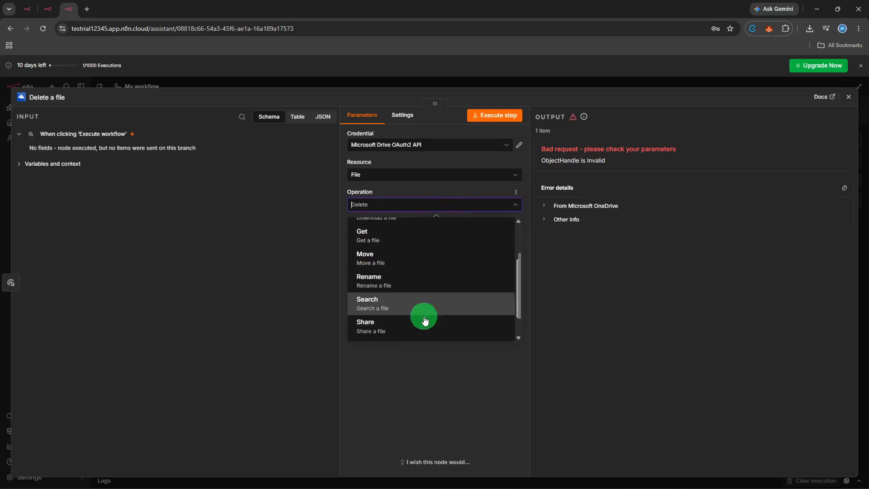
scroll(423, 319, "down", 2)
left_click(426, 276)
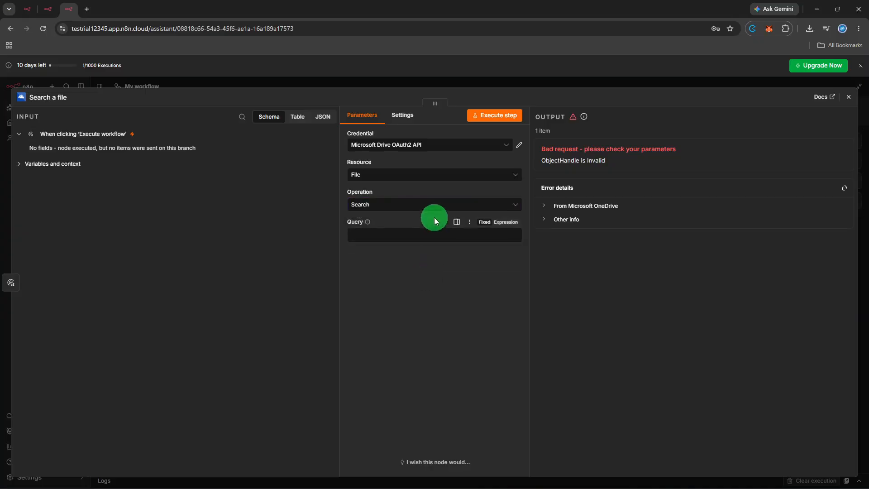
left_click(425, 233)
type("D")
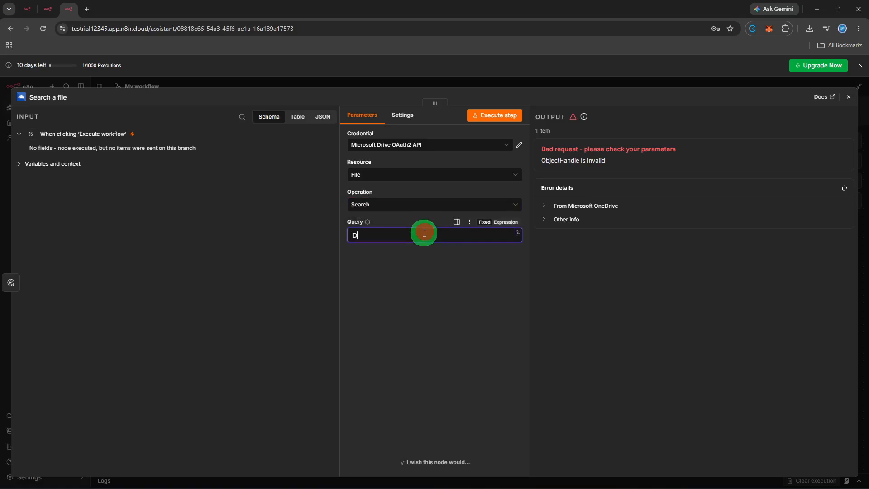
type("ocument")
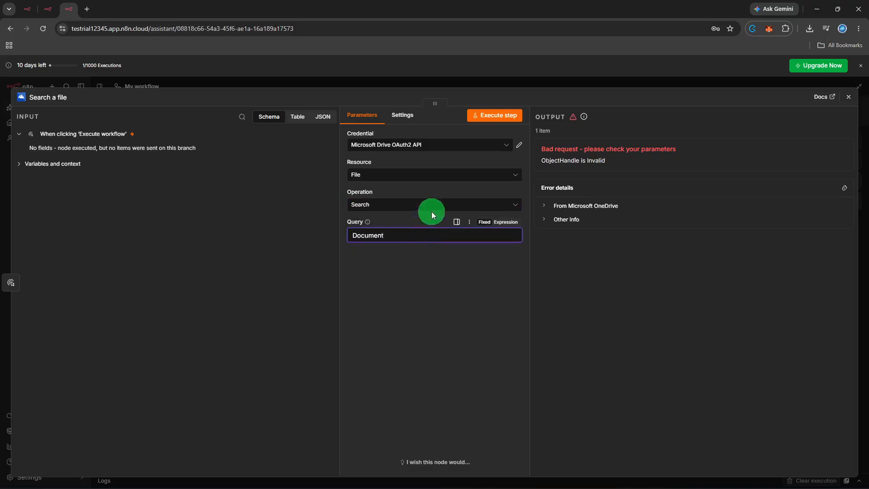
Step: Test the file search step and close the node
left_click(487, 118)
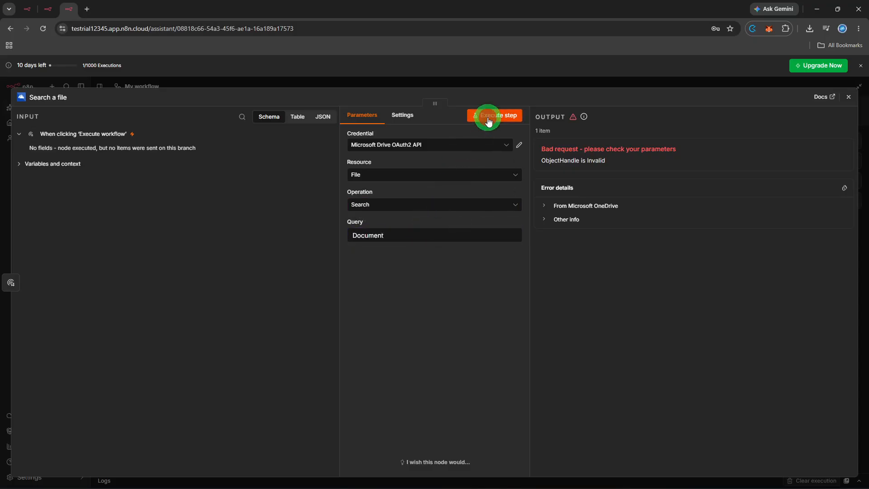
left_click(488, 118)
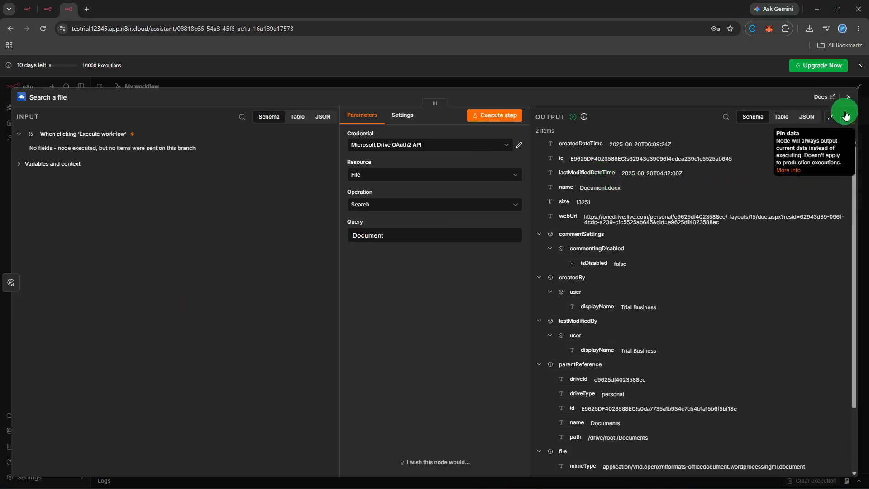
left_click(848, 97)
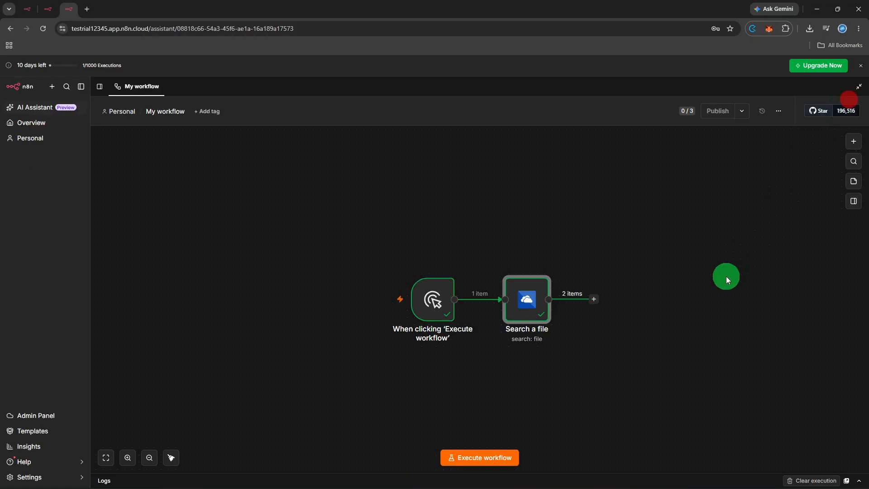